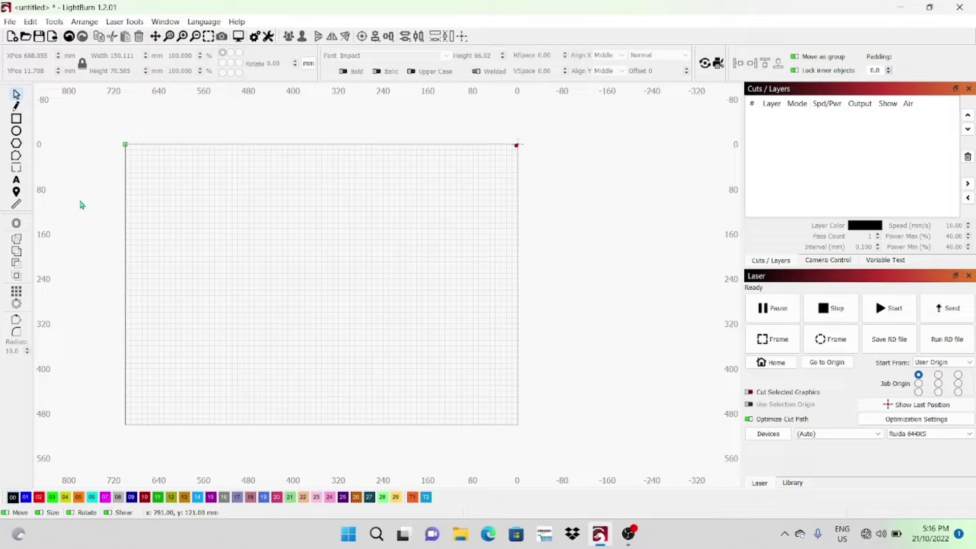
- Add 'AIR ASSIST' text in Impact and move it into the top-left of the work area
left_click(17, 181)
left_click(162, 186)
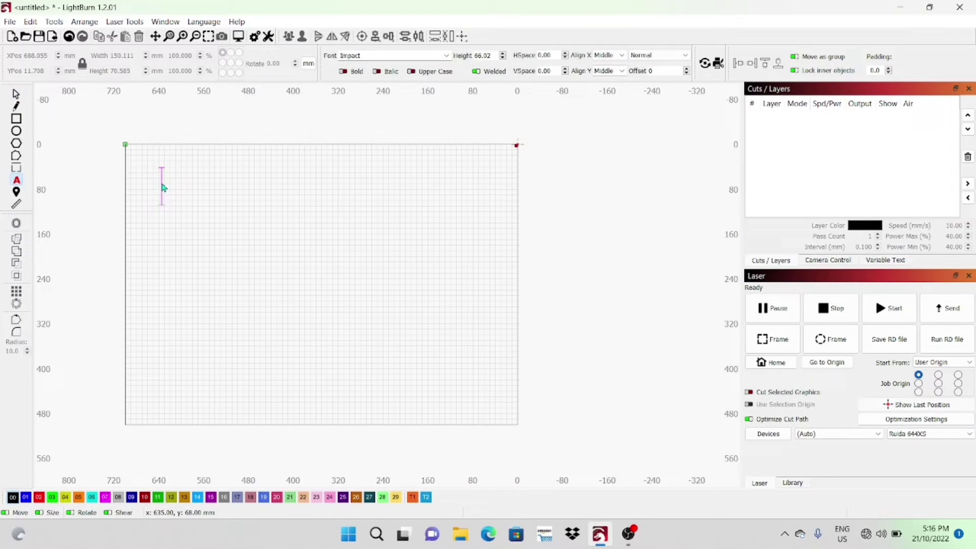
type("AIR ASS")
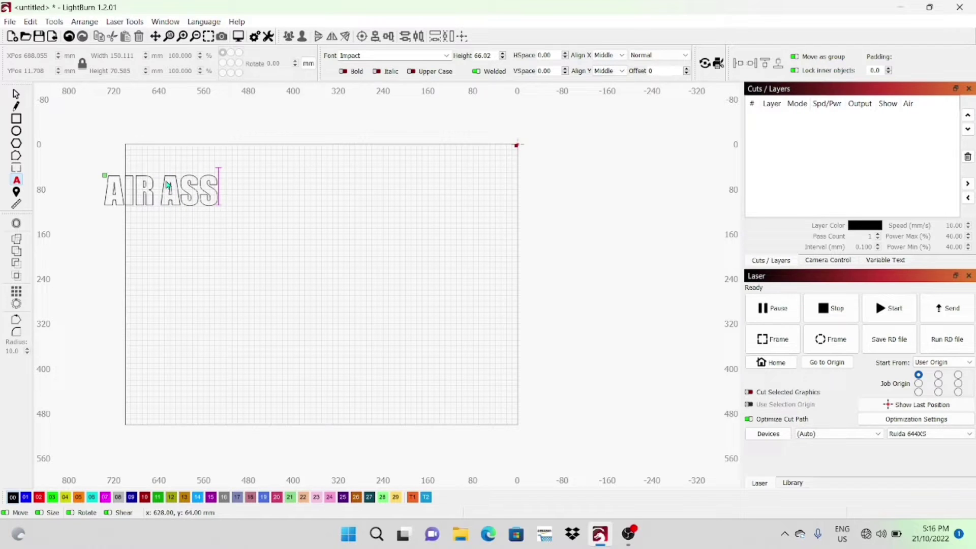
type("IST")
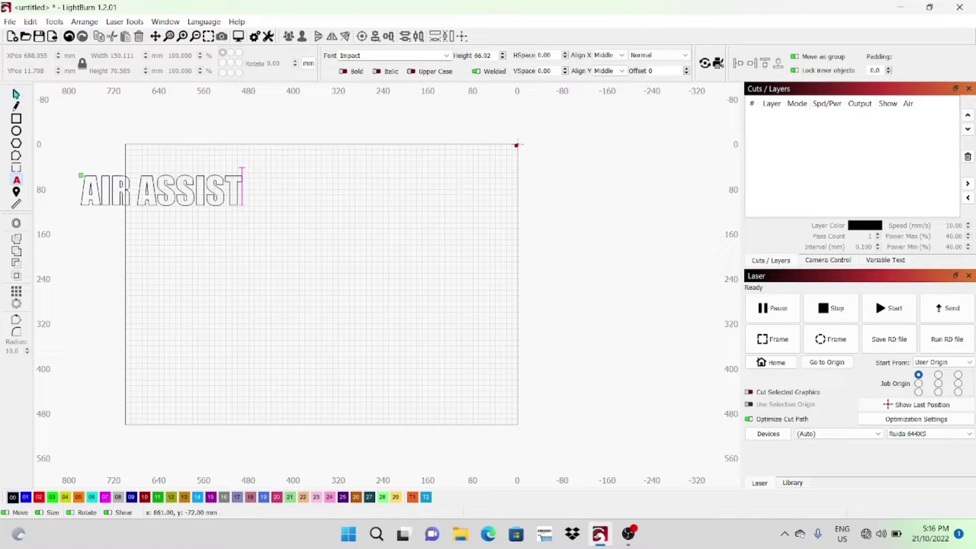
left_click(16, 94)
left_click_drag(170, 194, 235, 179)
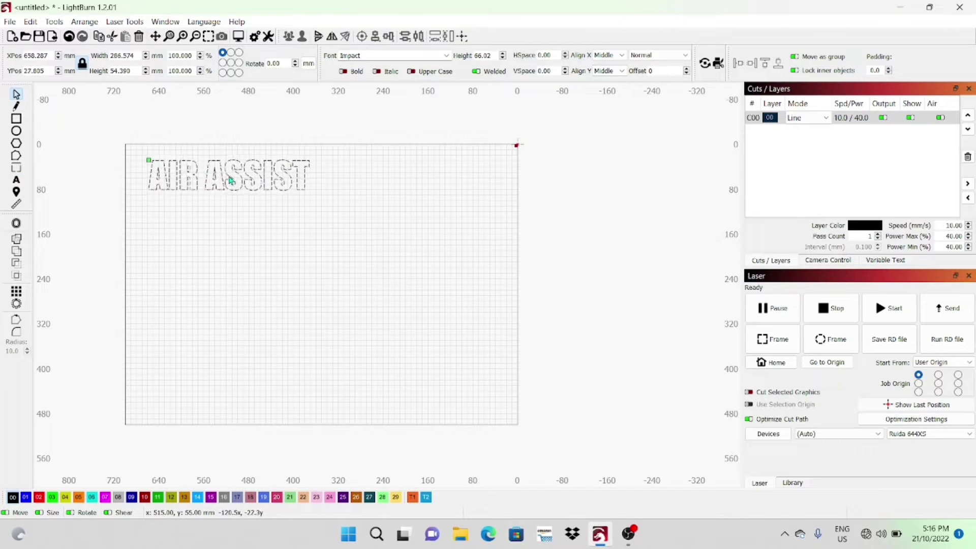
- Draw a thin rectangle bar and move it onto the bottom of the AIR ASSIST letters
left_click(16, 120)
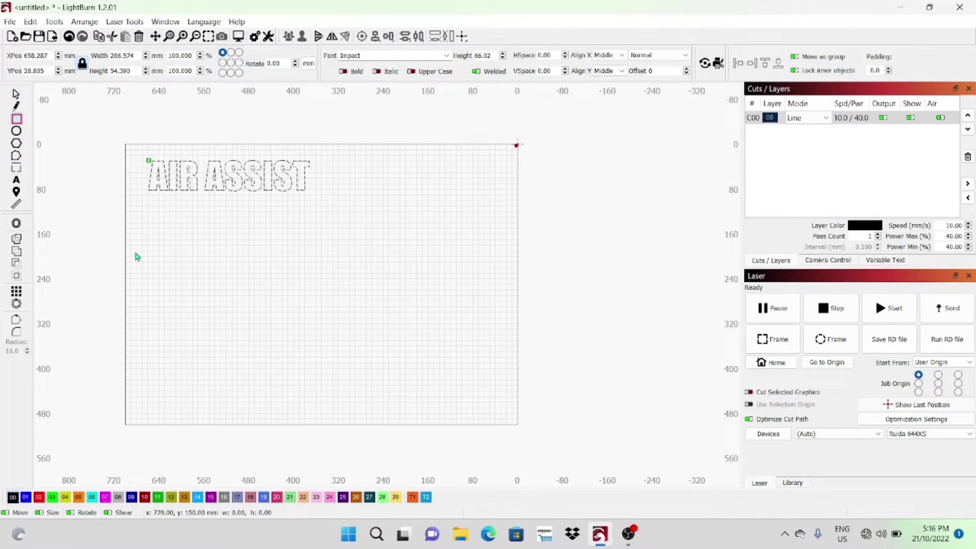
left_click_drag(146, 229, 324, 240)
key("Escape")
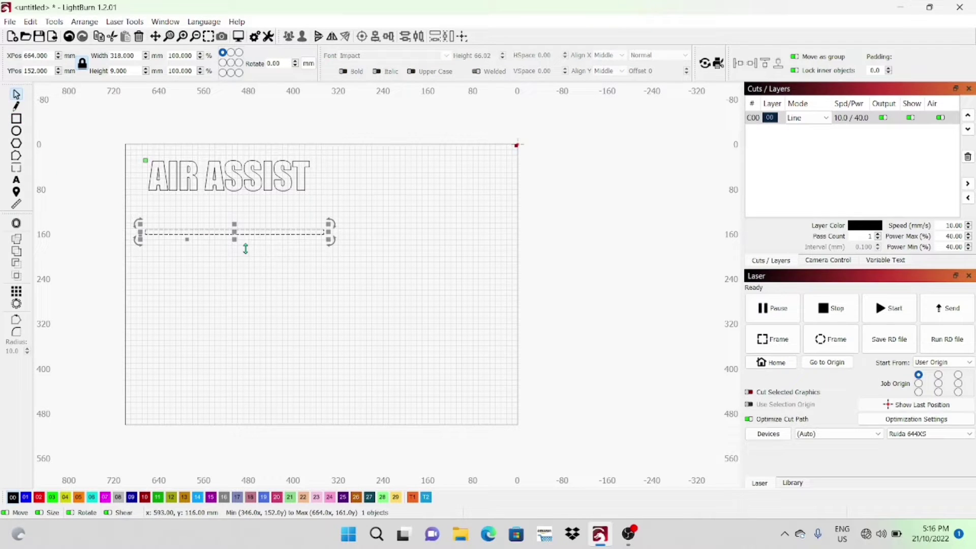
left_click_drag(233, 232, 229, 184)
- Weld the AIR ASSIST text and bar into one outline and nudge it up-left
left_click_drag(124, 135, 341, 209)
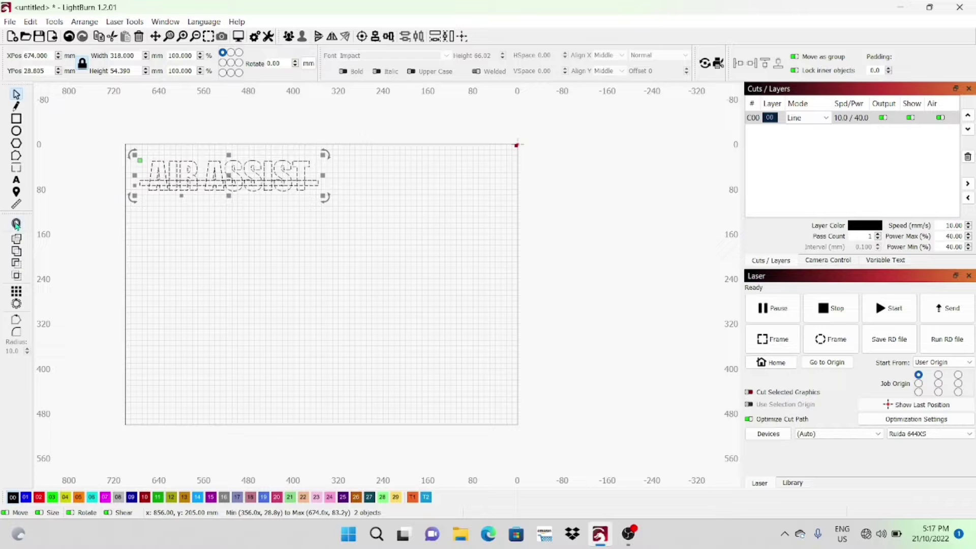
left_click(17, 240)
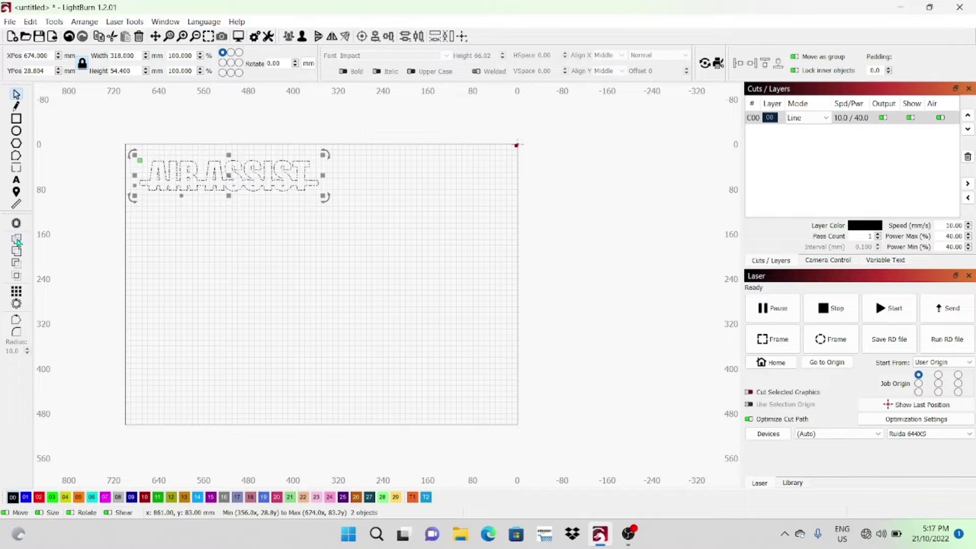
left_click(206, 197)
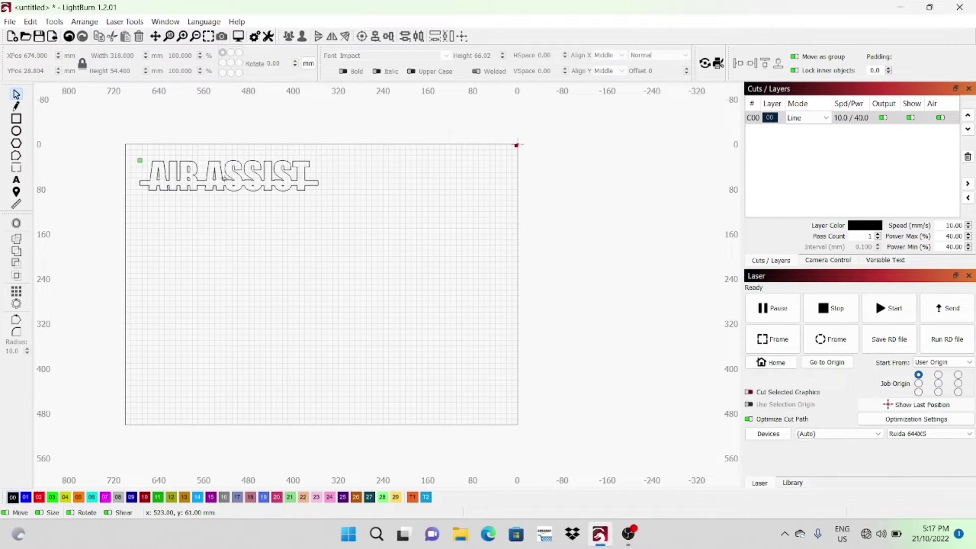
left_click_drag(227, 178, 224, 172)
- Type 'NO ASSIST' in Impact, fixing a typo, and place it just below AIR ASSIST
left_click(116, 261)
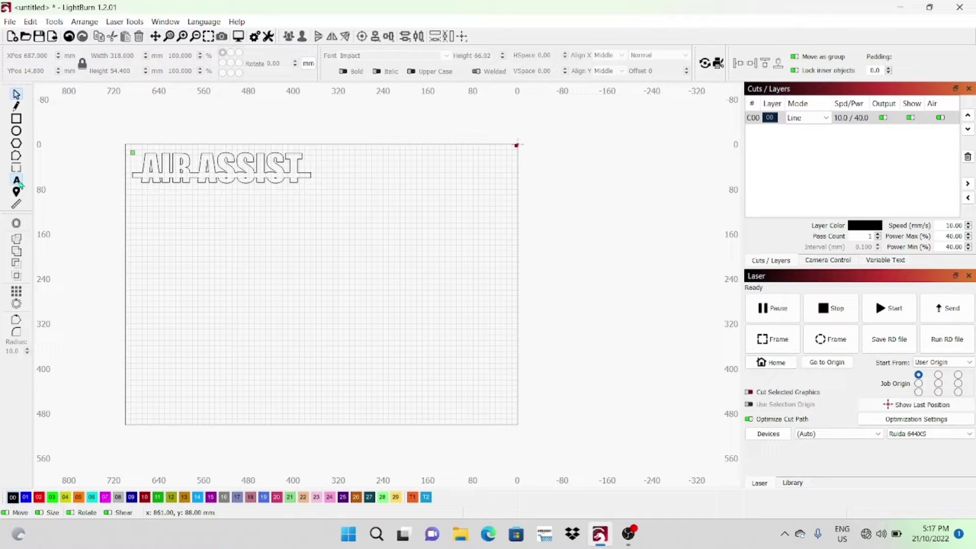
left_click(17, 181)
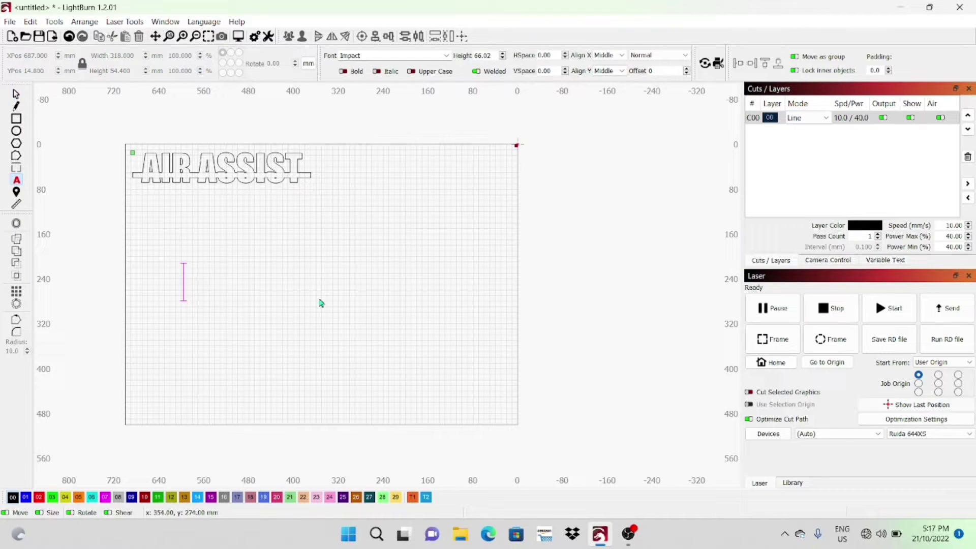
type("NO B")
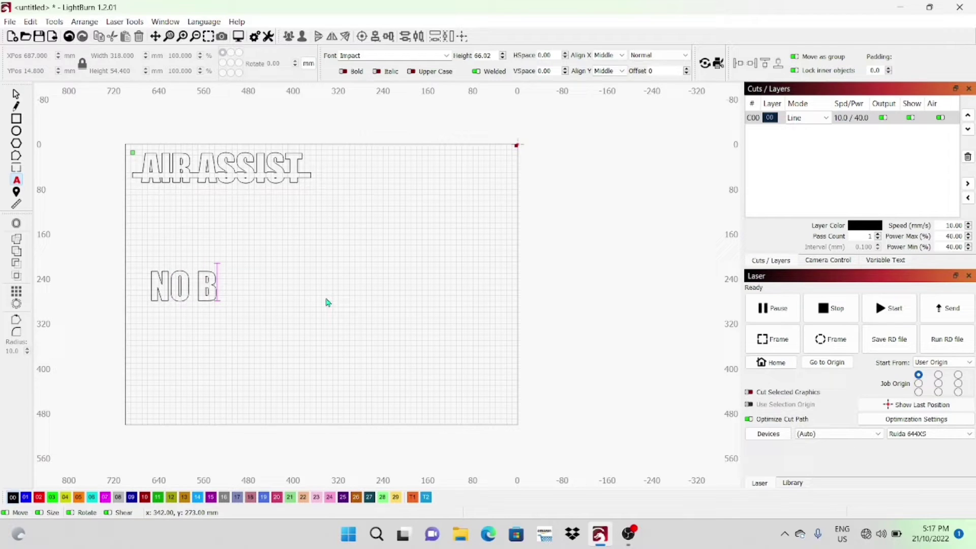
key("BackSpace")
type("ASSIST")
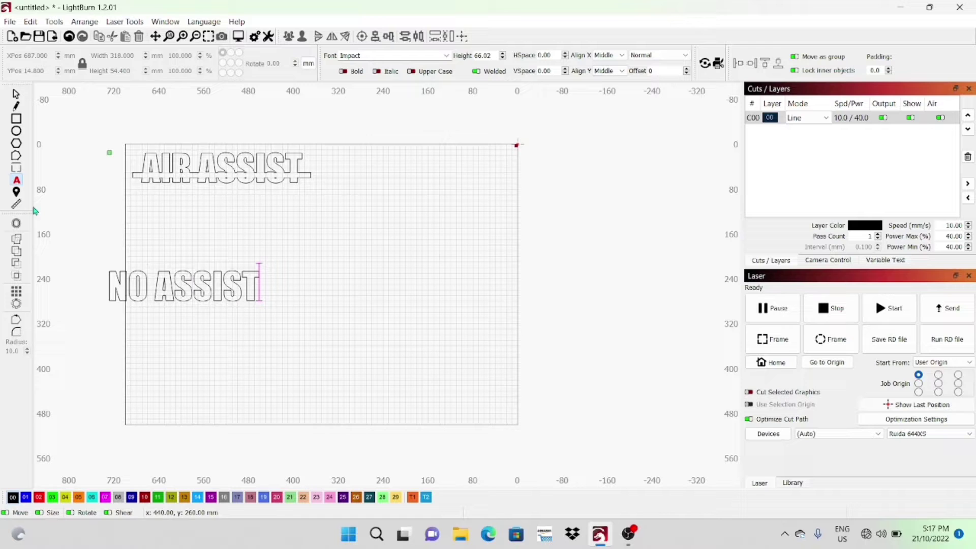
left_click(15, 94)
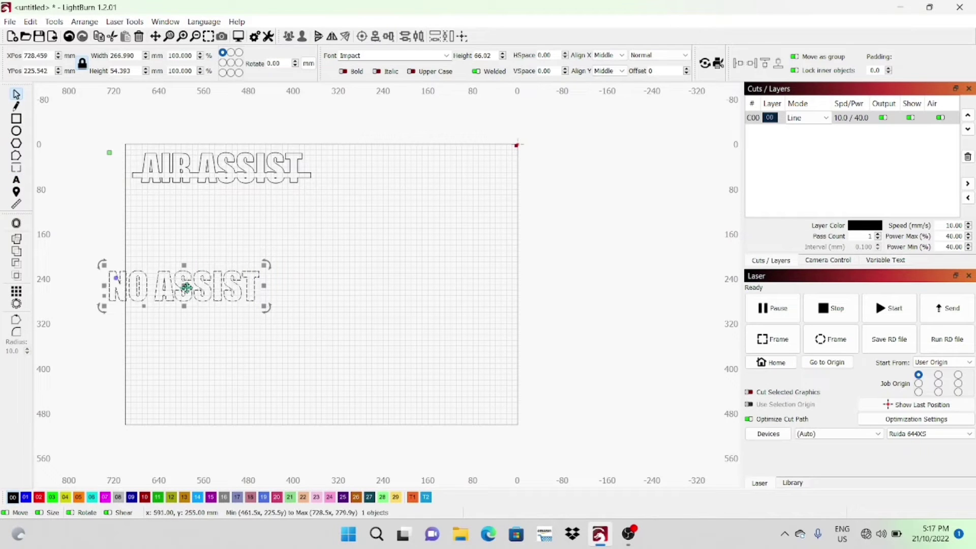
left_click_drag(183, 284, 222, 222)
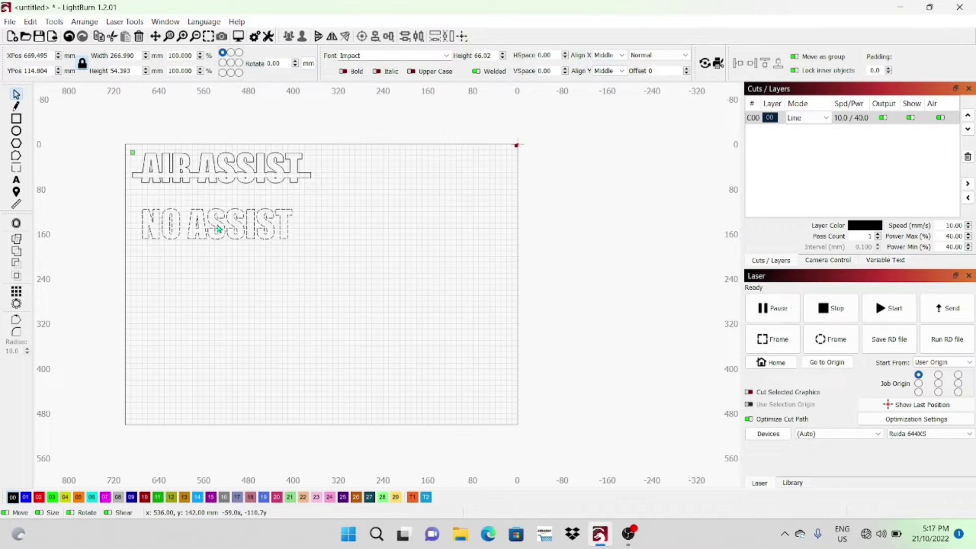
- Draw a thin base bar and move it onto the bottom of NO ASSIST
left_click(16, 119)
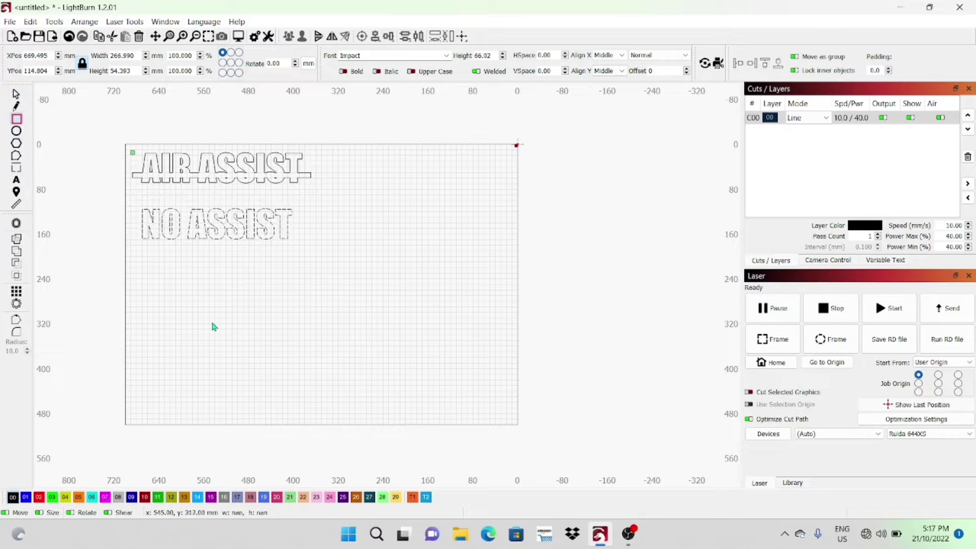
mouse_move(148, 263)
left_mouse_down()
mouse_move(284, 279)
mouse_move(314, 269)
left_mouse_up()
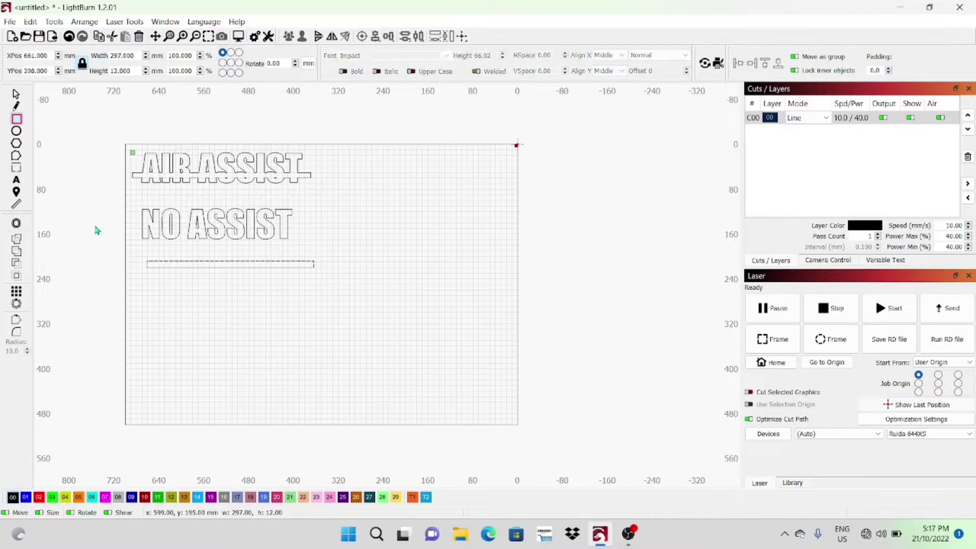
left_click(15, 94)
left_click_drag(232, 264, 222, 236)
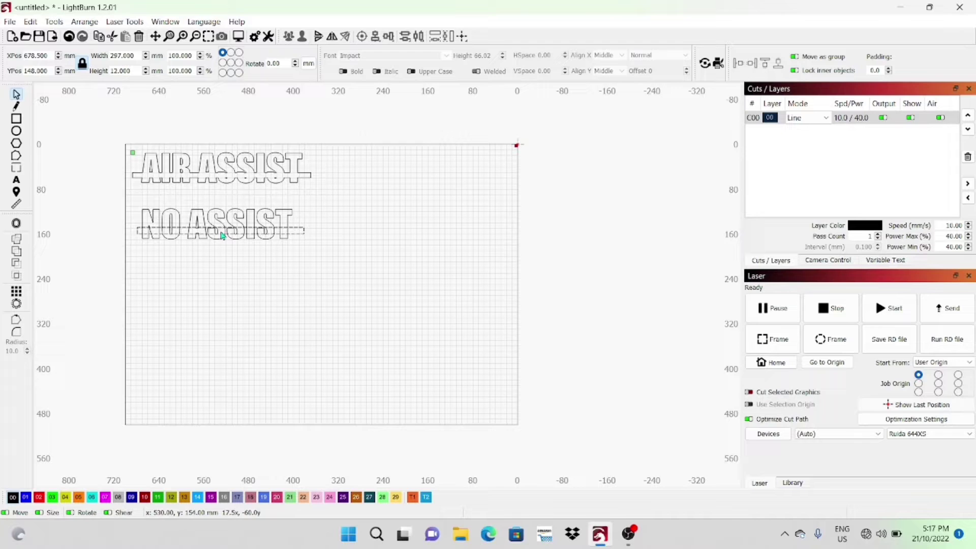
- Select the NO ASSIST text and nudge it slightly into alignment below AIR ASSIST
left_click_drag(219, 230, 355, 273)
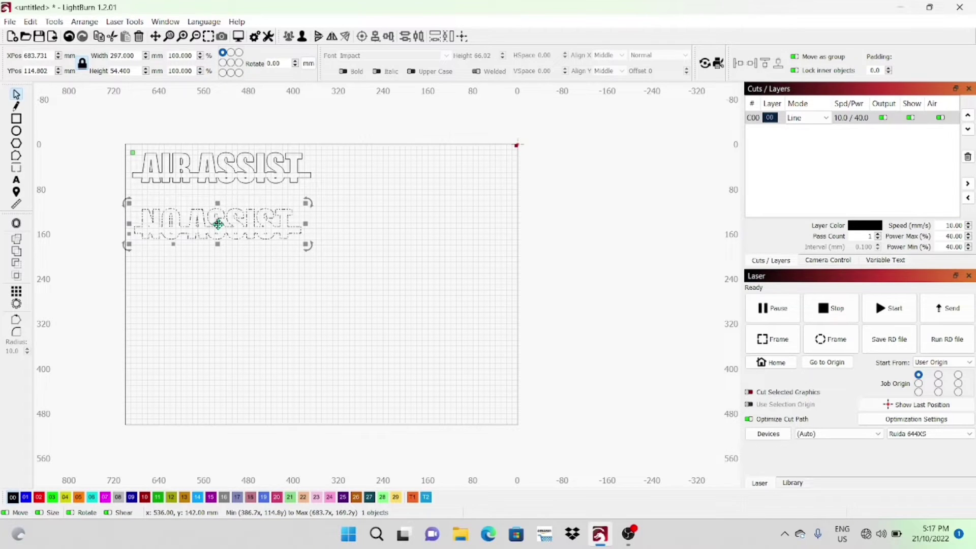
left_click_drag(218, 224, 219, 225)
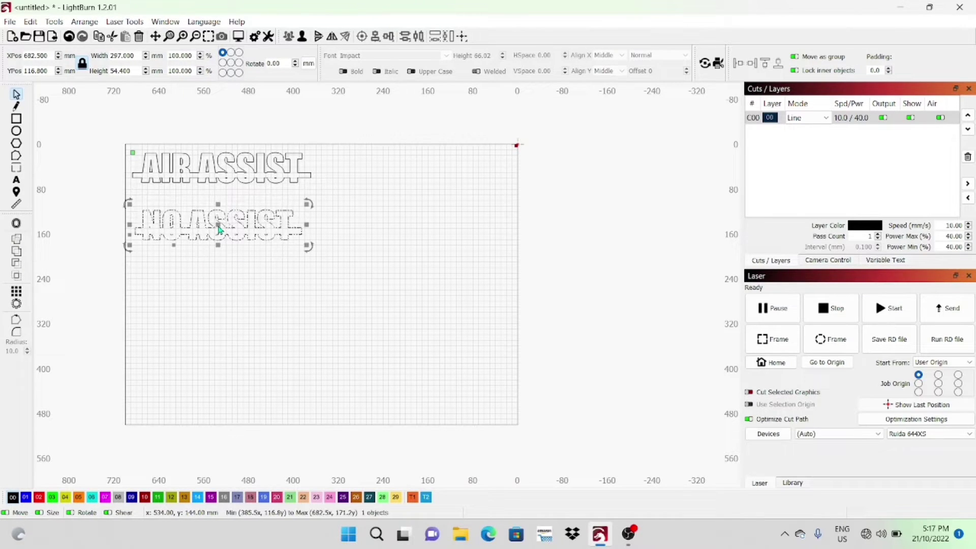
left_click(221, 279)
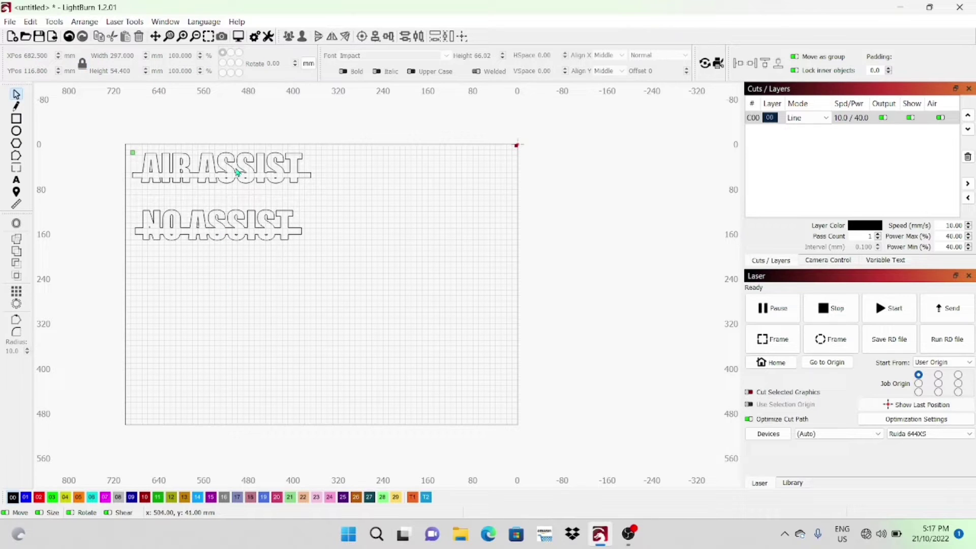
left_click(248, 162)
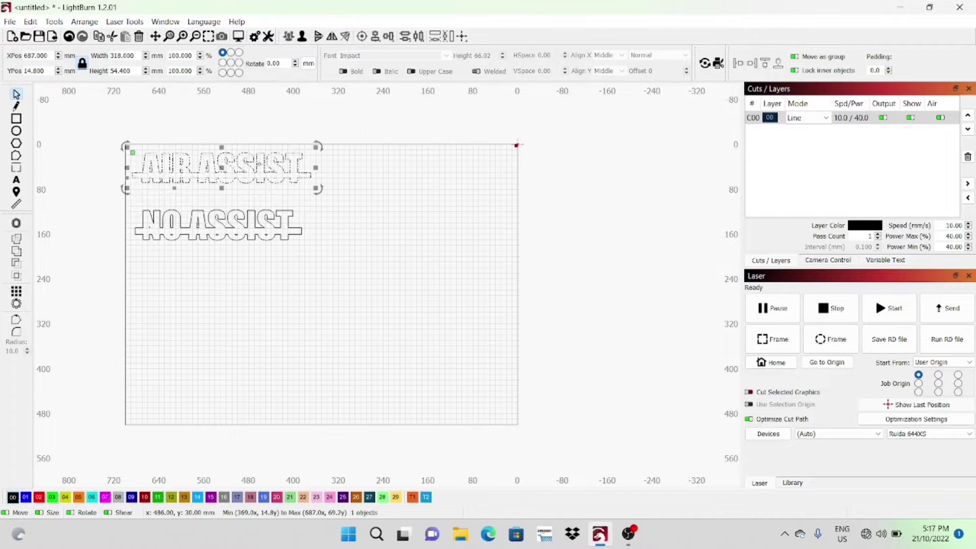
double_click(852, 122)
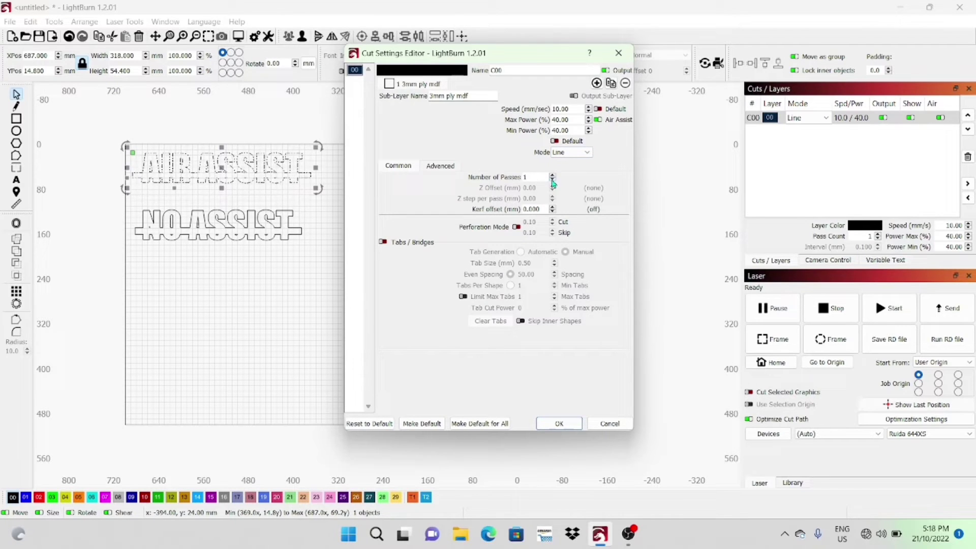
left_click(559, 424)
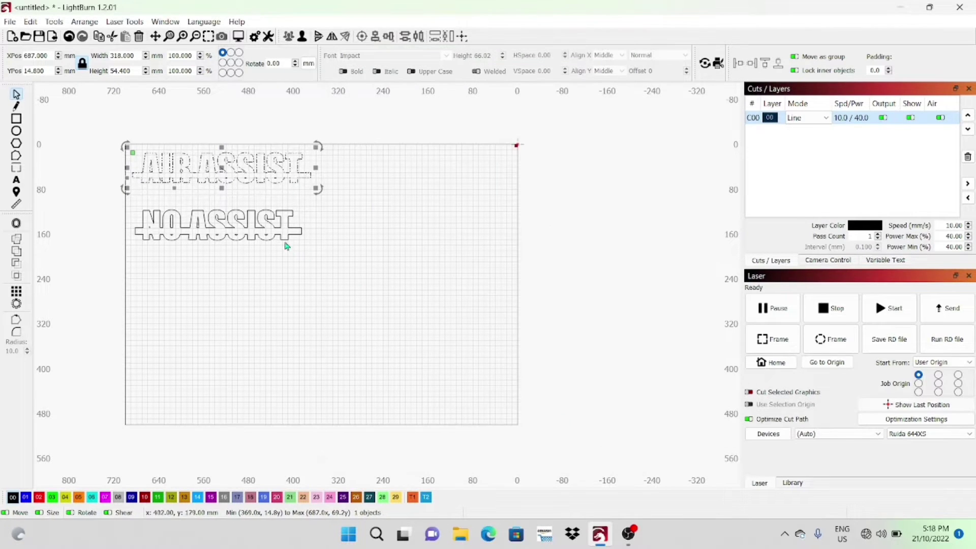
left_click(261, 227)
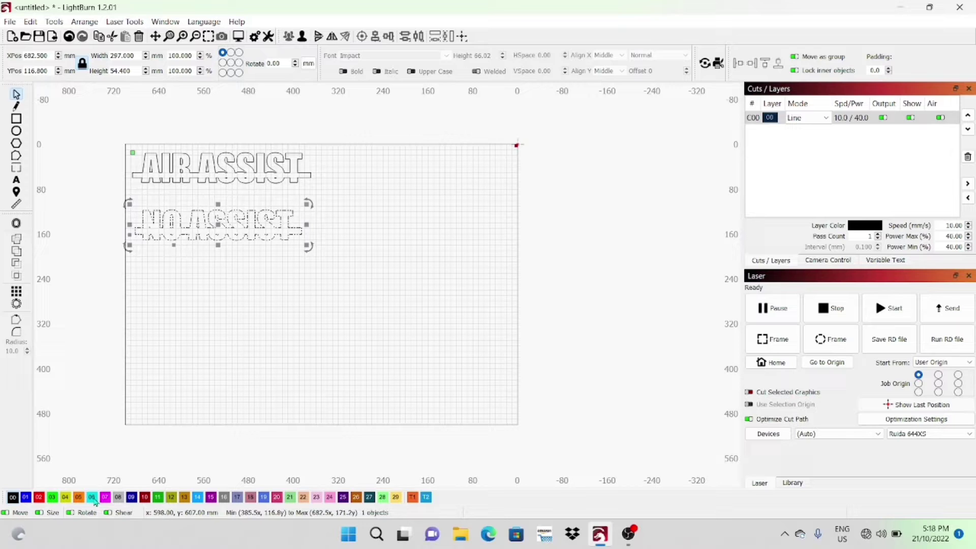
- Put NO ASSIST on cyan layer C06 with speed 10 mm/s and 40% power
left_click(93, 500)
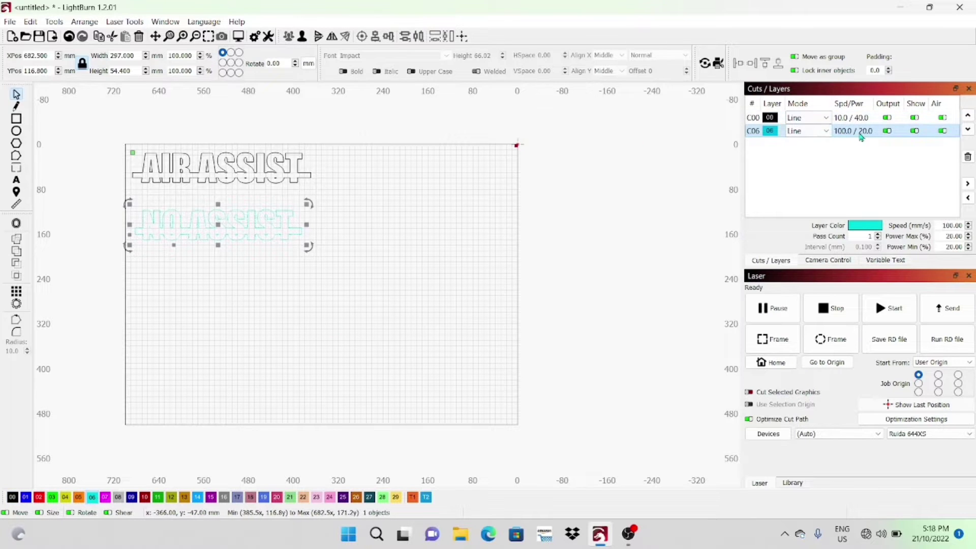
double_click(859, 133)
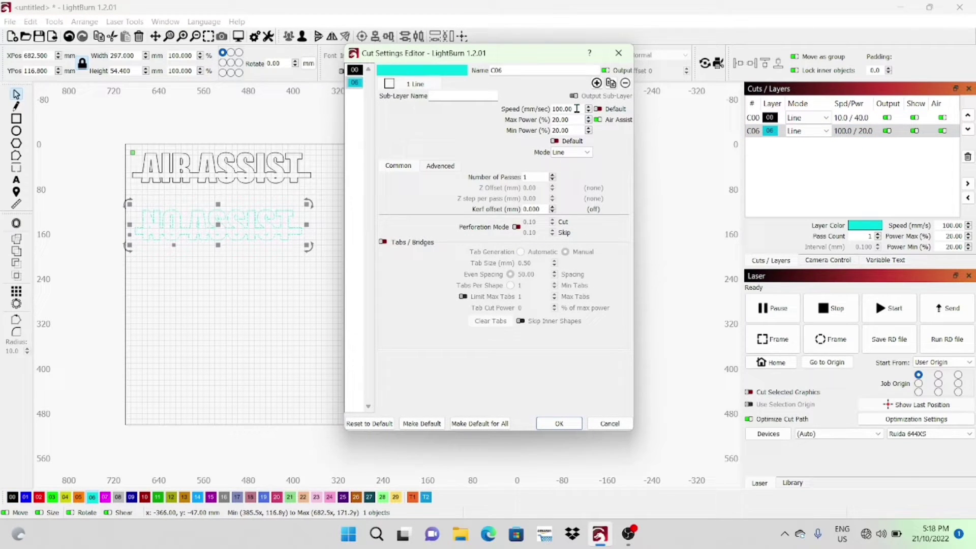
left_click_drag(576, 108, 492, 113)
type("10")
left_click_drag(576, 118, 527, 118)
type("40")
left_click_drag(572, 130, 532, 138)
type("40")
- Apply the C06 settings and move layer C06 above C00 in the cut order
left_click(557, 425)
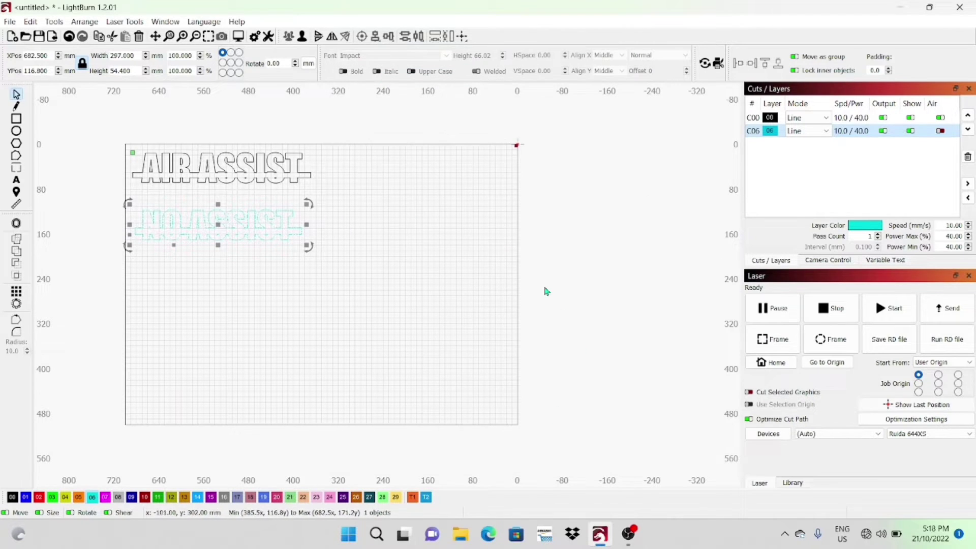
left_click(486, 275)
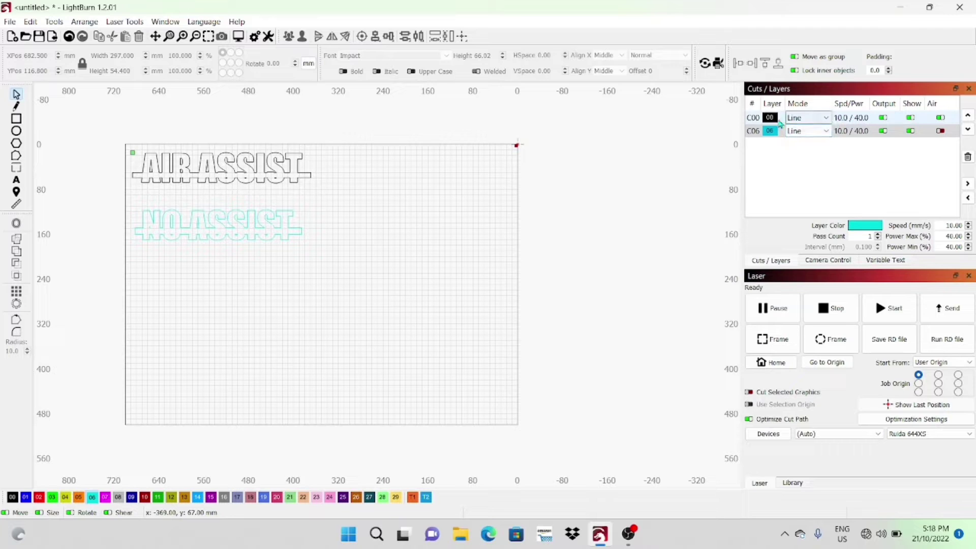
left_click(857, 130)
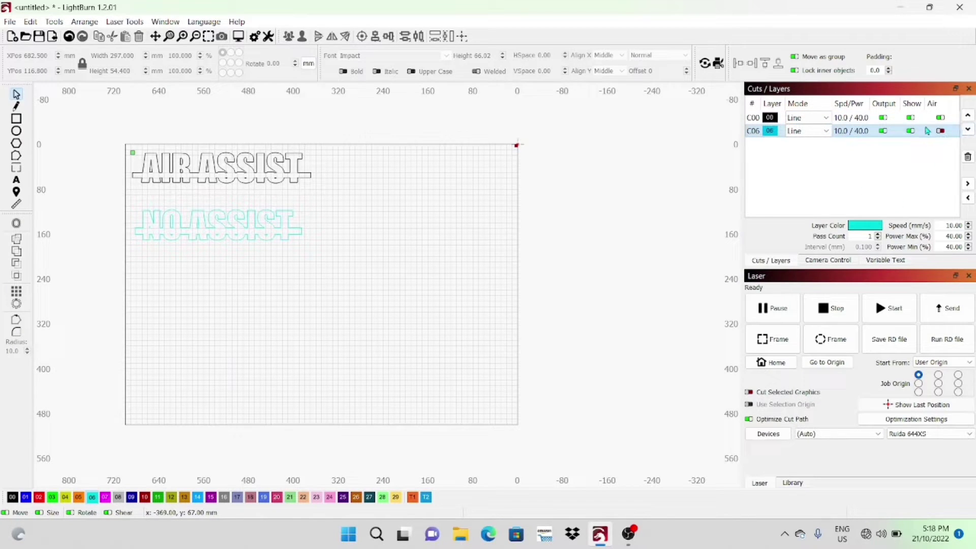
left_click(967, 118)
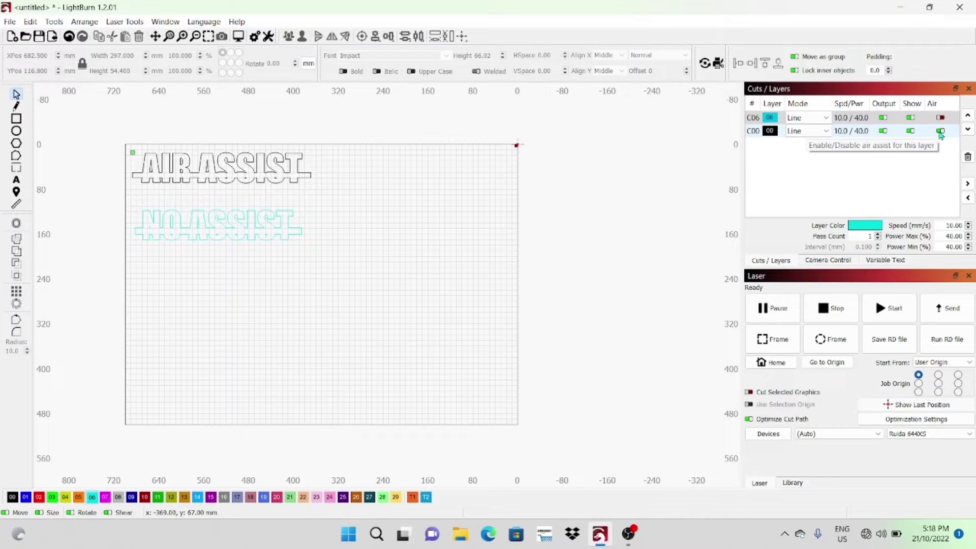
- Send the design to the laser as a file named AIR
left_click(948, 310)
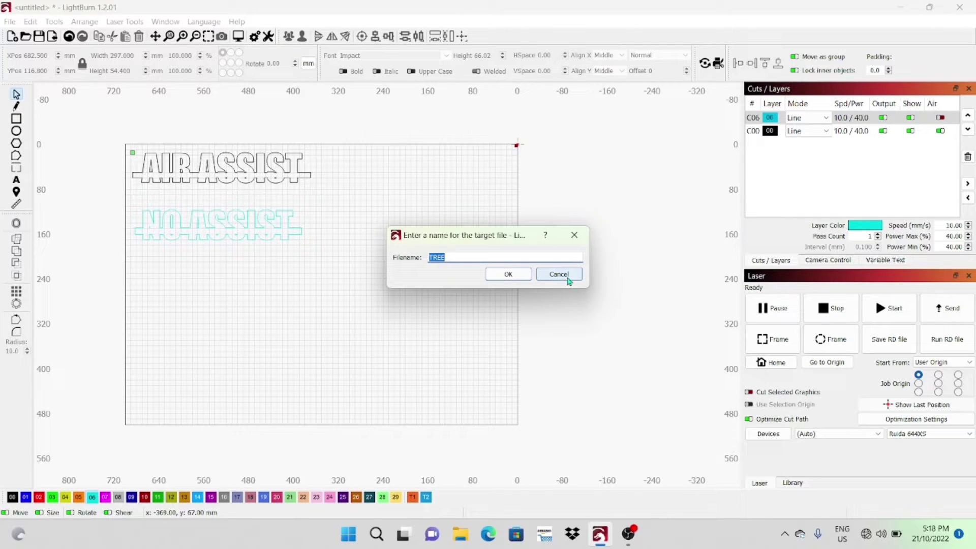
type("1")
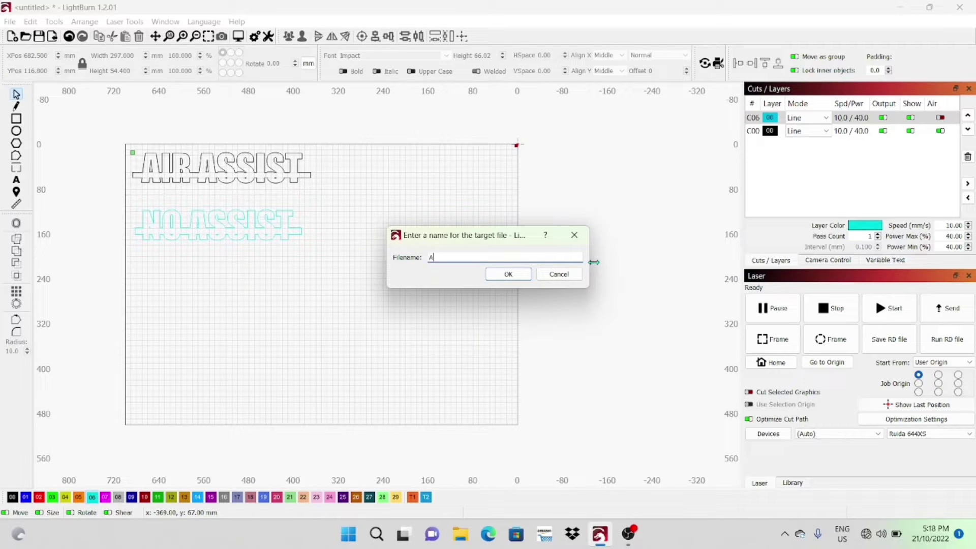
type("IR")
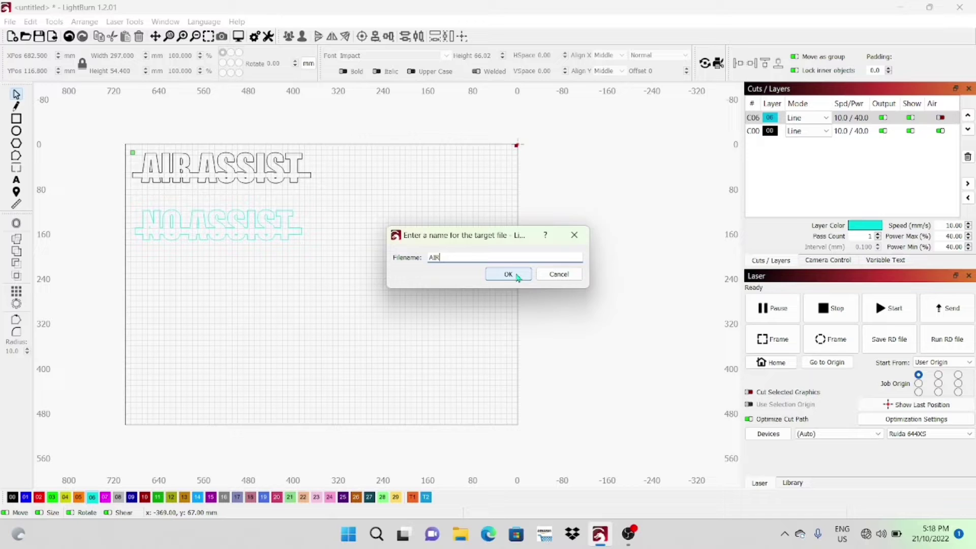
left_click(518, 276)
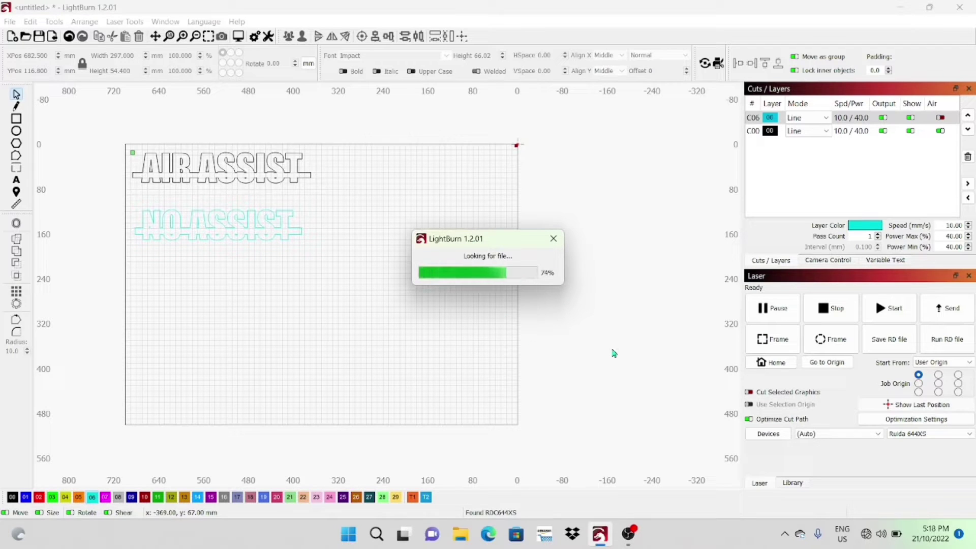